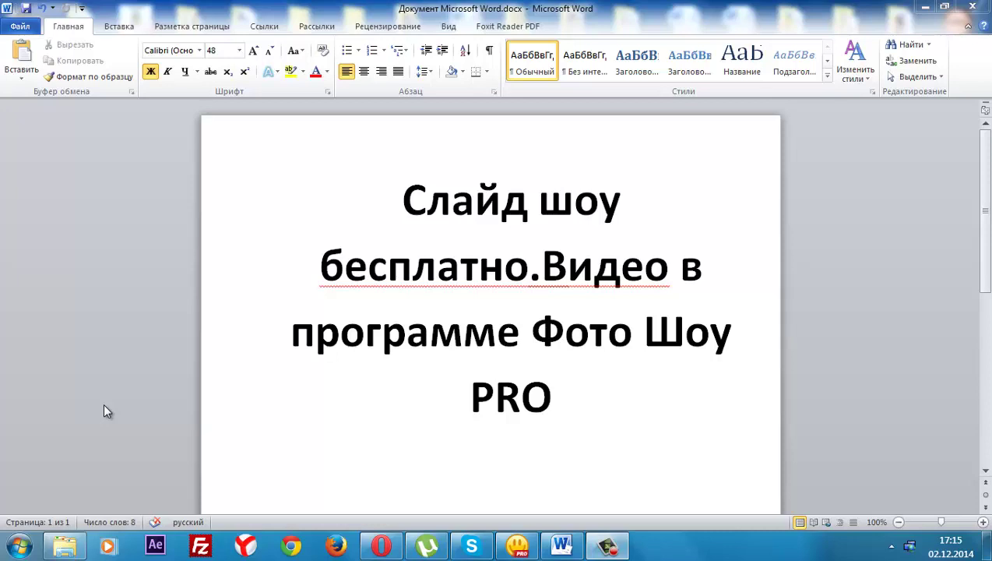
Switch to ФотоШОУ PRO and start a five-minute slideshow with the thematic template Зимняя сказка
left_click(73, 545)
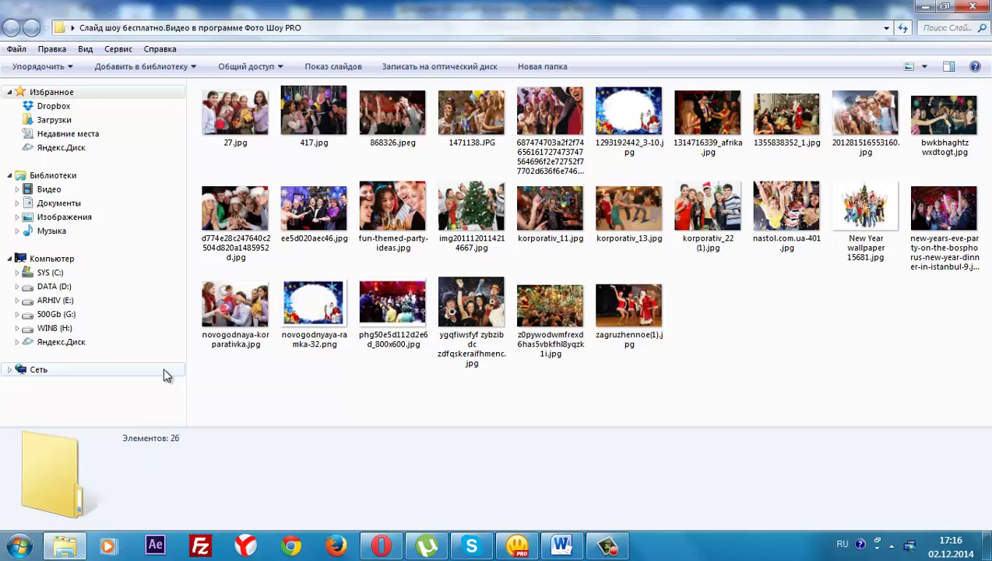
left_click(517, 545)
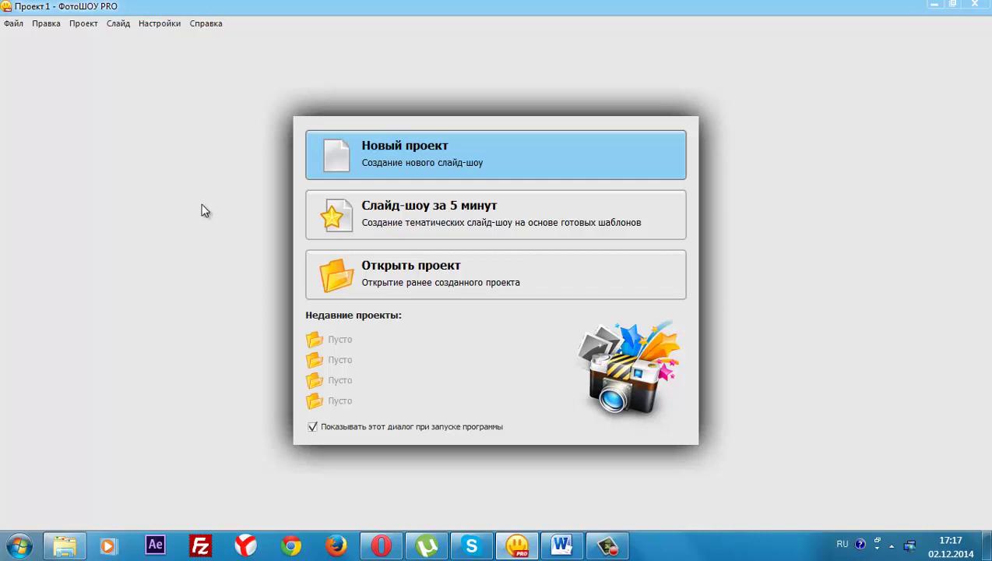
left_click(401, 219)
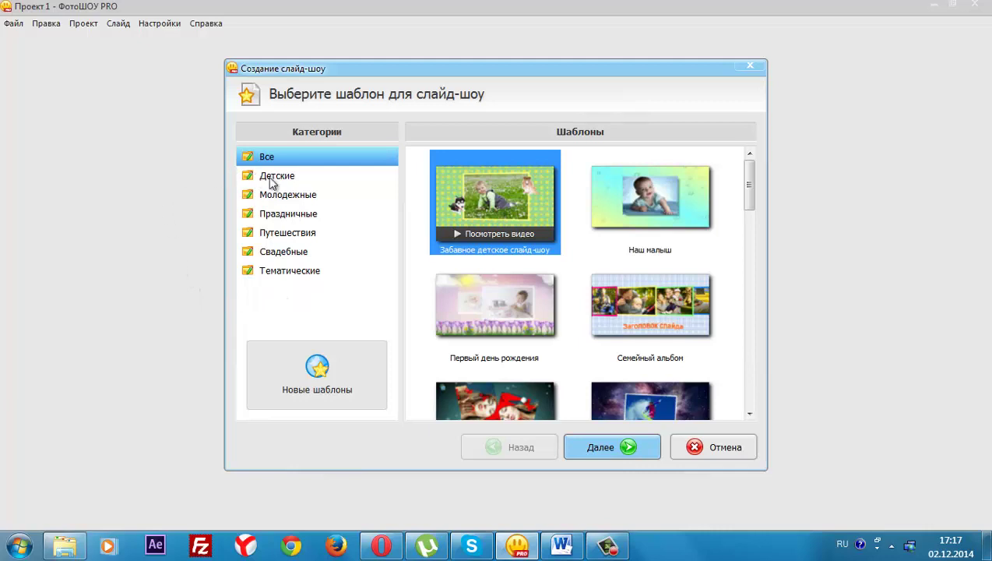
left_click(300, 270)
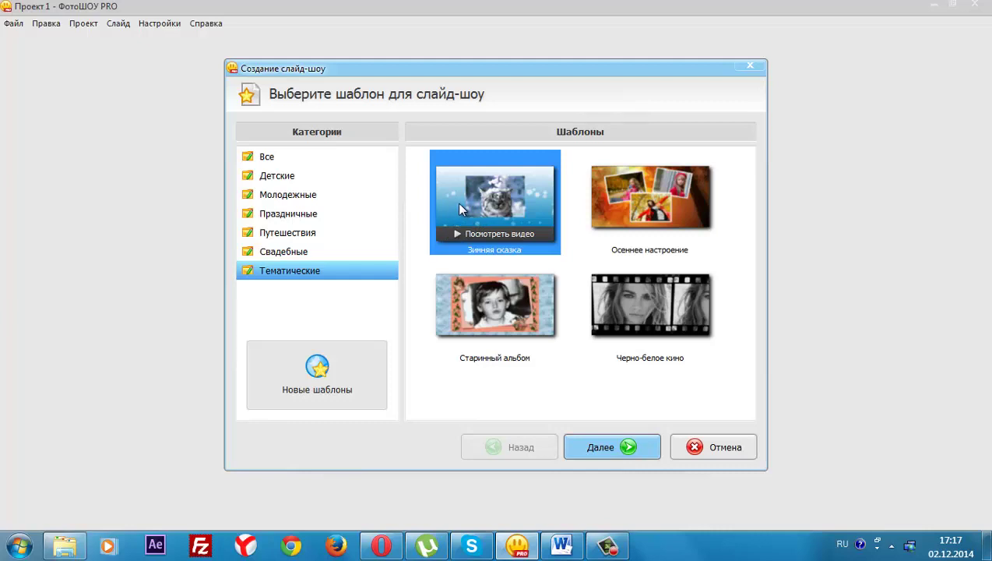
left_click(592, 450)
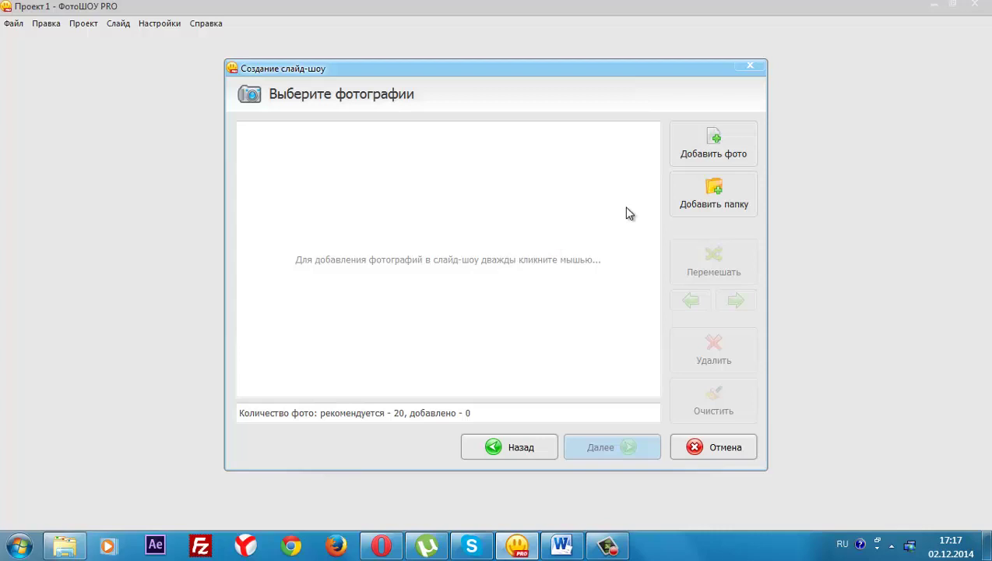
Add all the photos from the desktop folder "Слайд шоу бесплатно.Видео в программе Фото Шоу PRO" to the slideshow
left_click(698, 154)
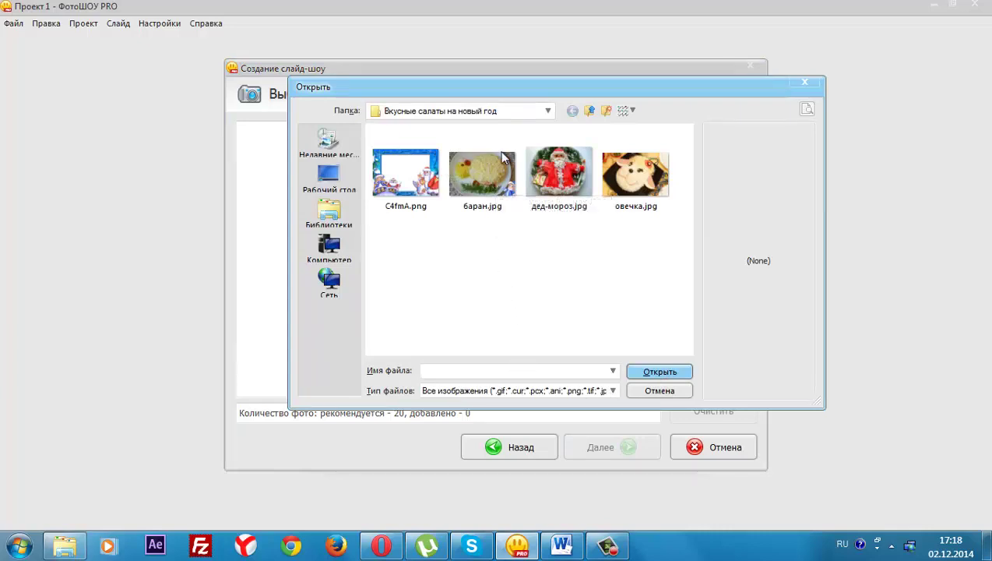
left_click(548, 112)
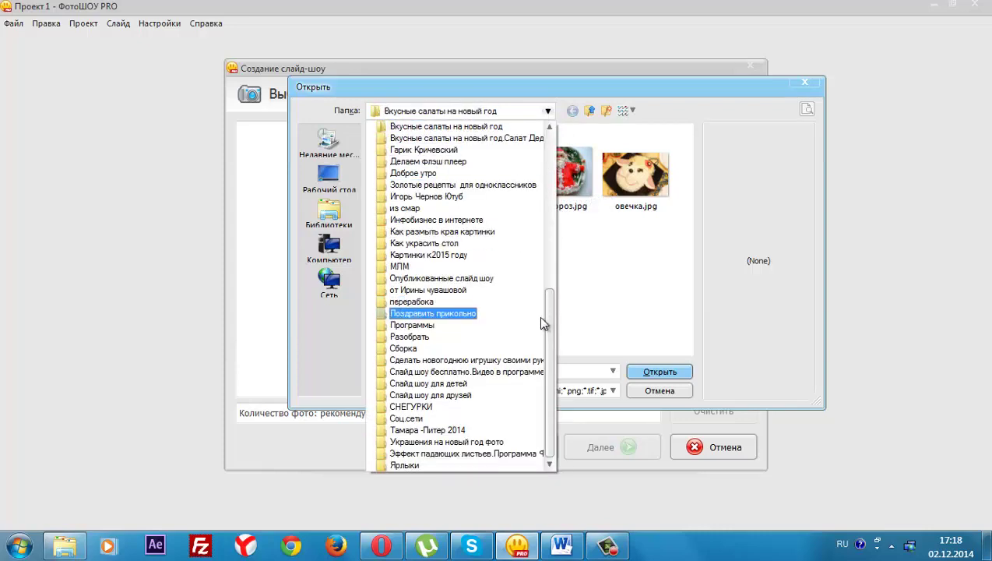
left_click(321, 180)
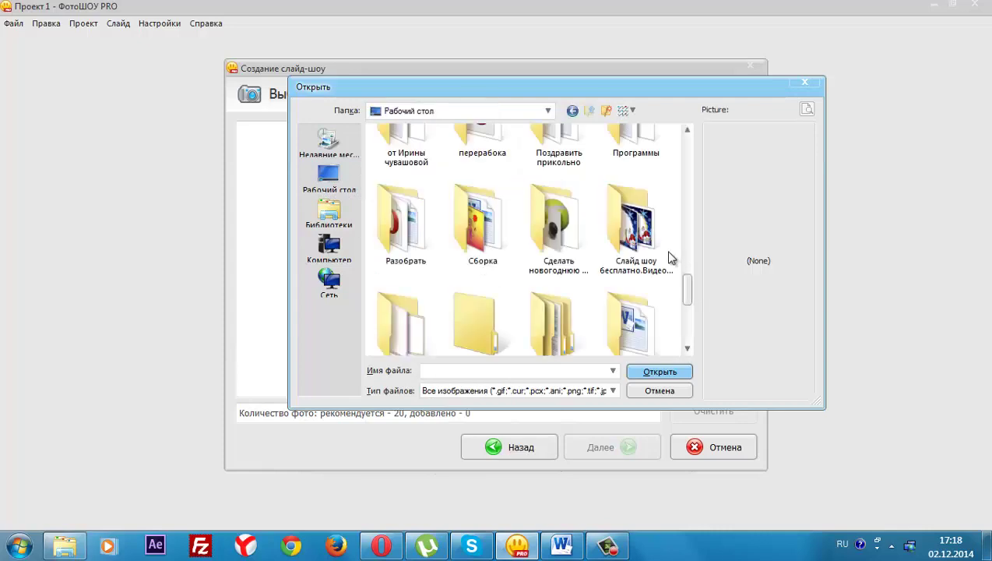
double_click(621, 225)
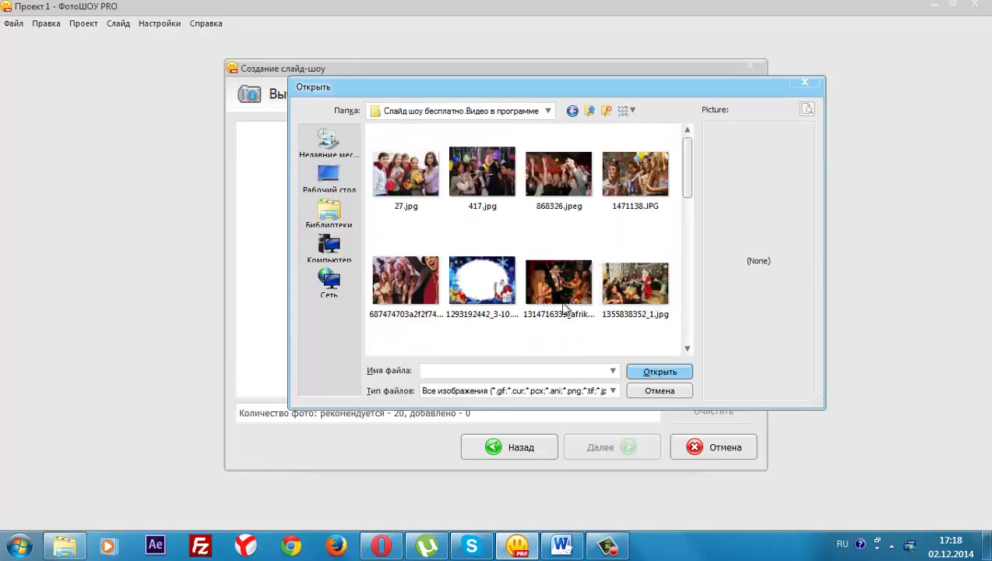
left_click(396, 163)
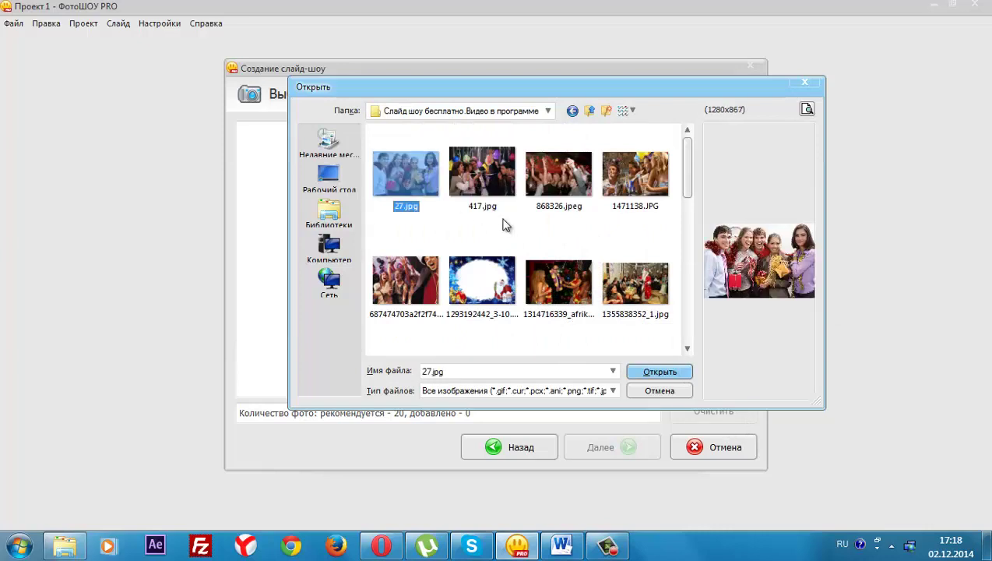
scroll(688, 210, "down", 5)
left_click(482, 300, "shift")
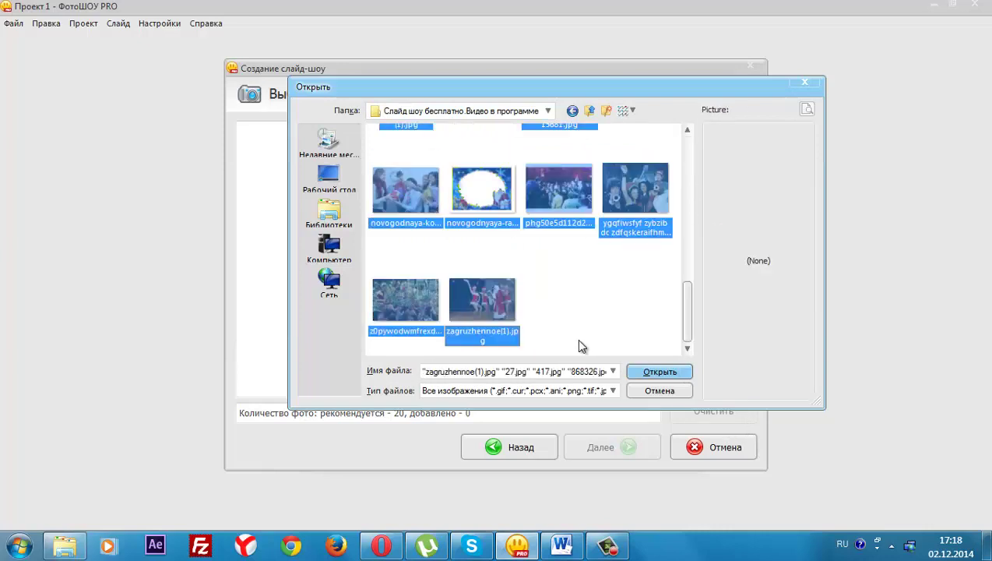
left_click(656, 372)
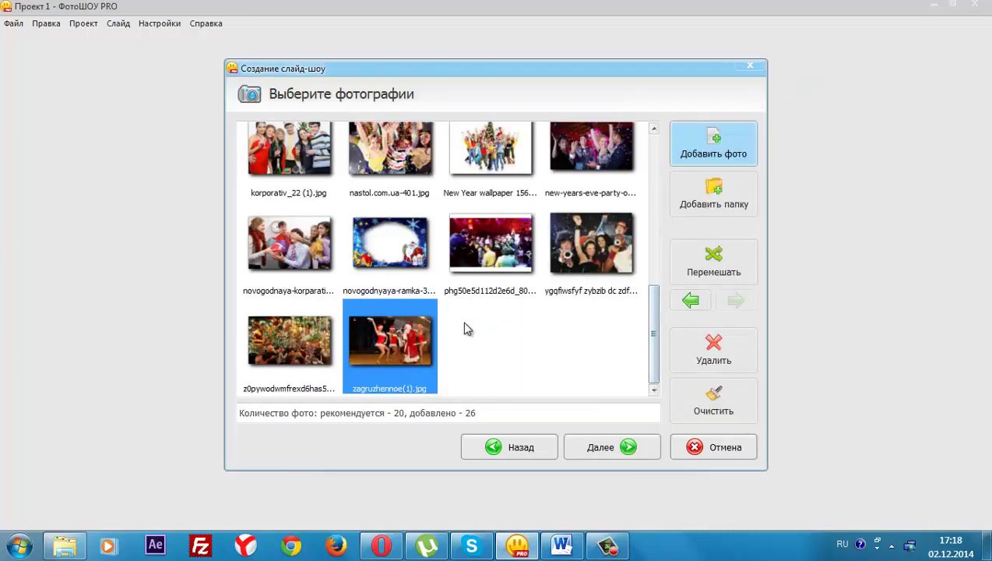
left_click(491, 245)
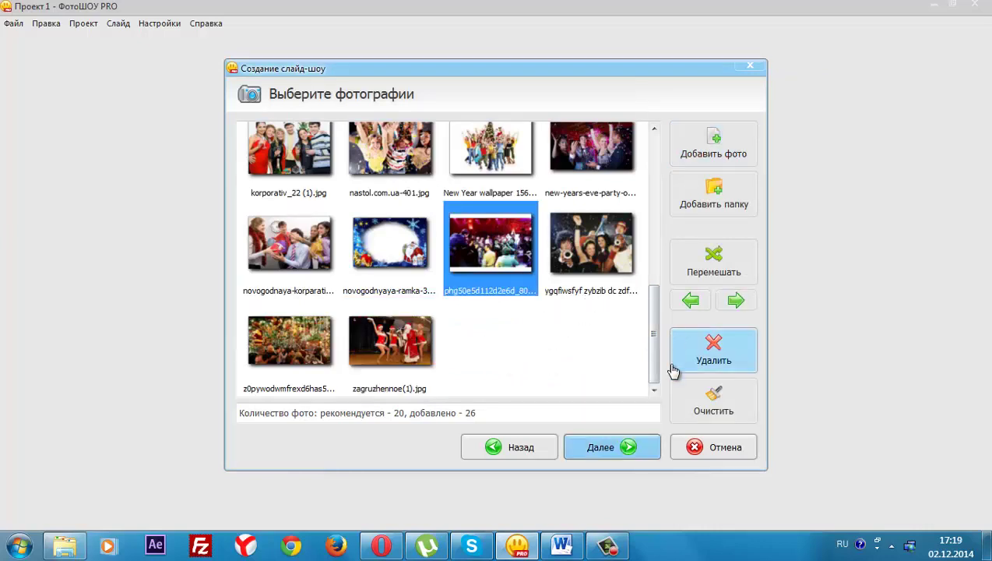
Add Your_Precious_Love.mp3 from the desktop as background music and finish creating the slideshow
left_click(604, 449)
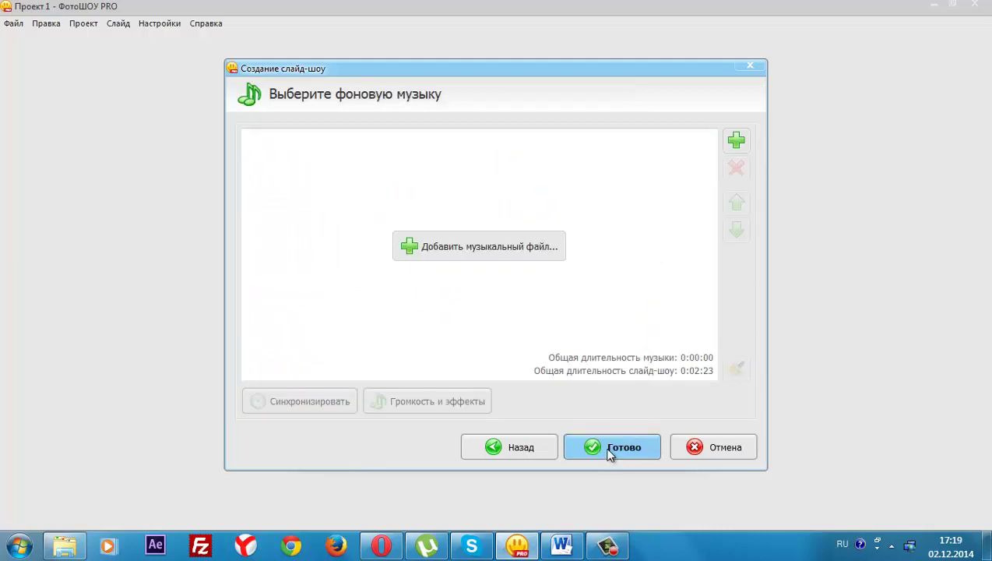
left_click(448, 249)
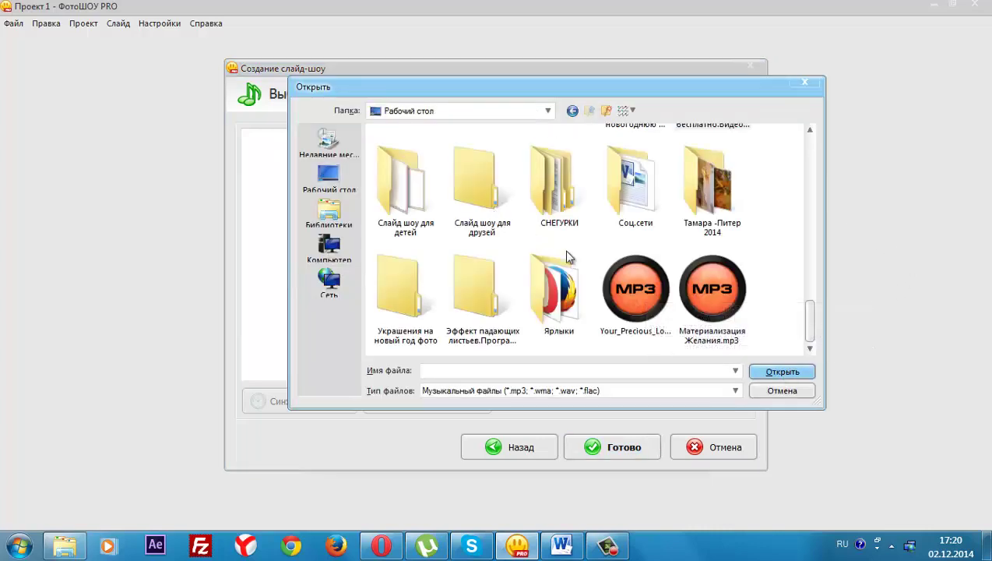
left_click(630, 289)
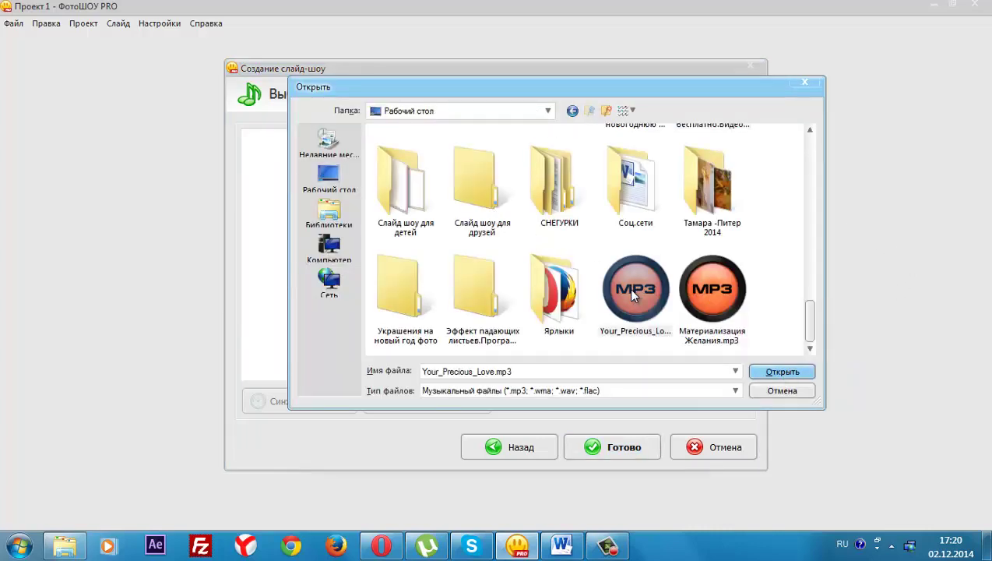
left_click(781, 372)
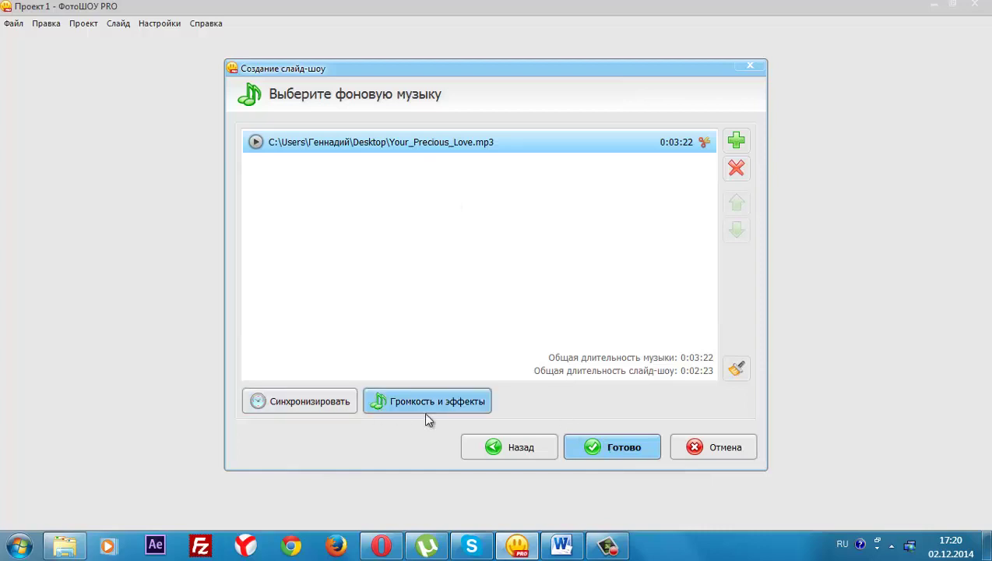
left_click(610, 450)
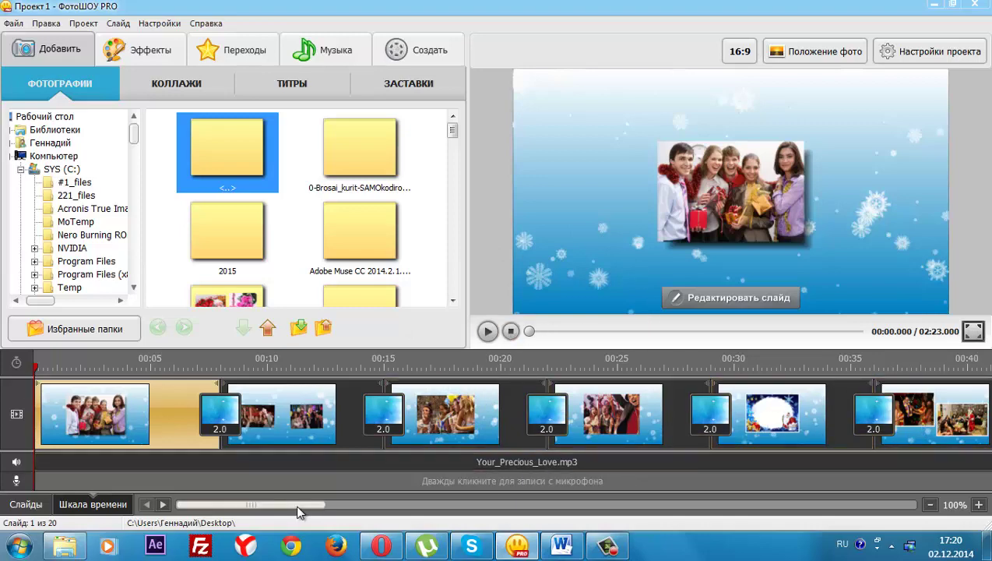
Move the slide with the New Year frame picture to the start of the timeline and open it for editing
left_click_drag(298, 507, 793, 491)
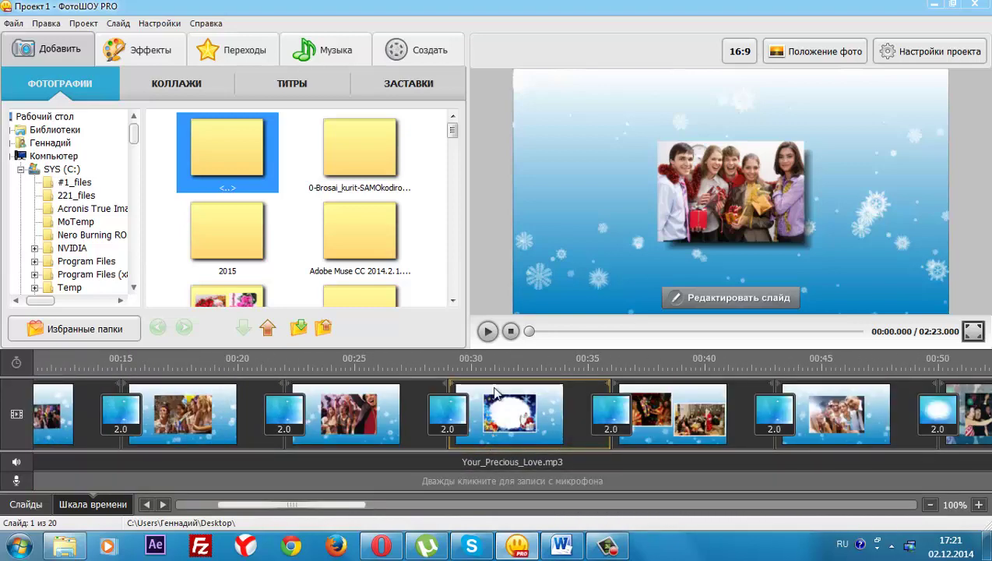
left_click_drag(528, 426, 32, 418)
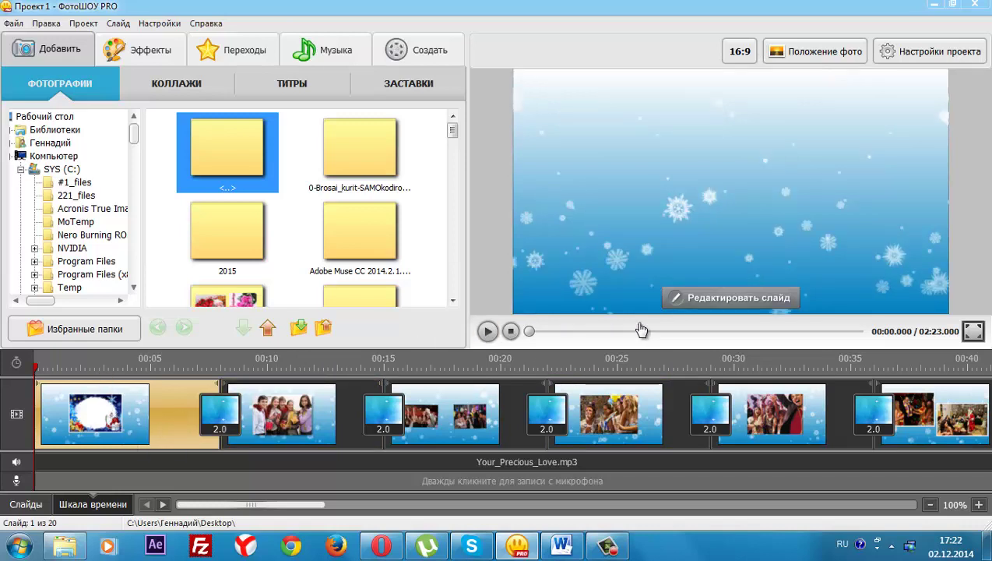
left_click(714, 301)
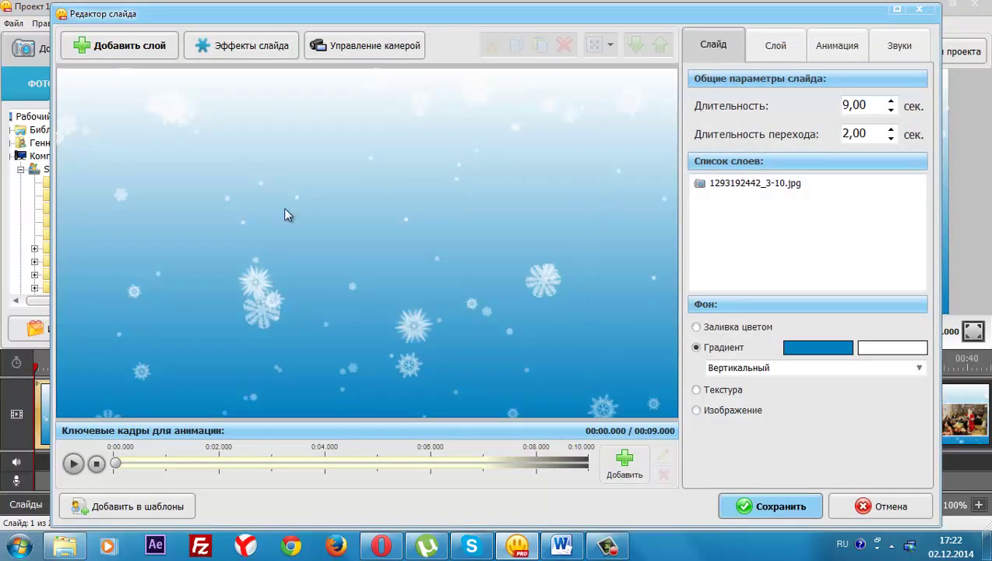
left_click(107, 48)
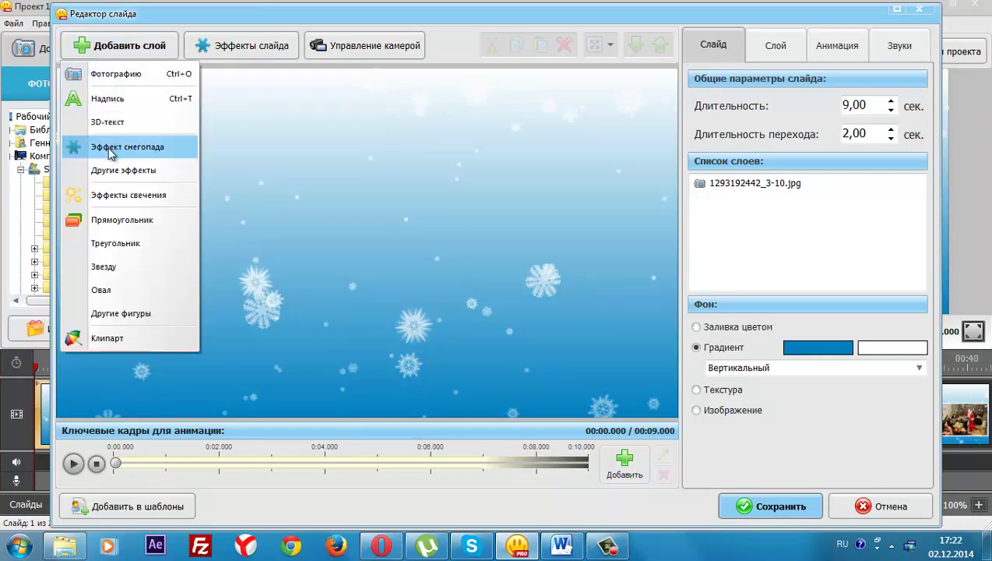
left_click(107, 75)
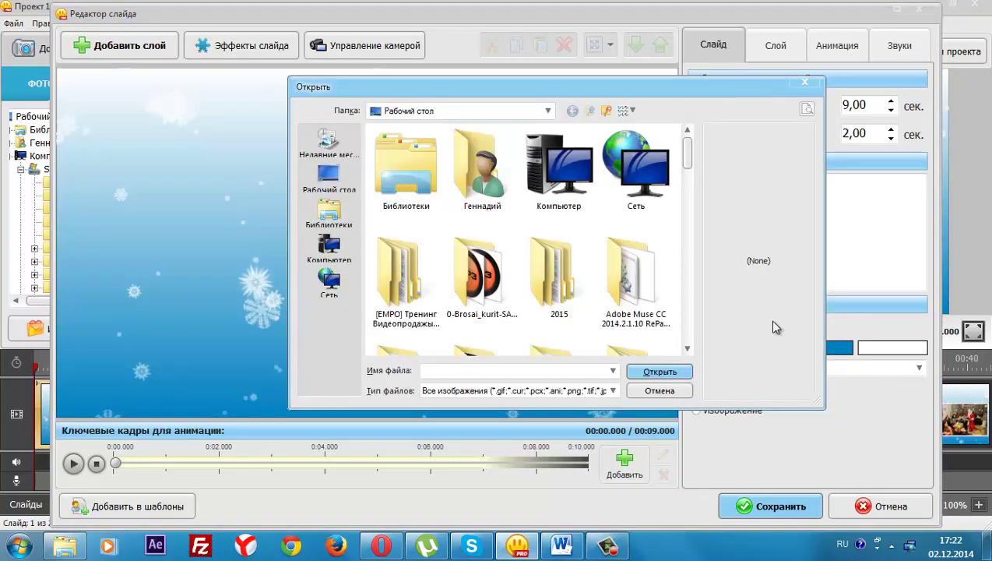
left_click_drag(687, 146, 689, 276)
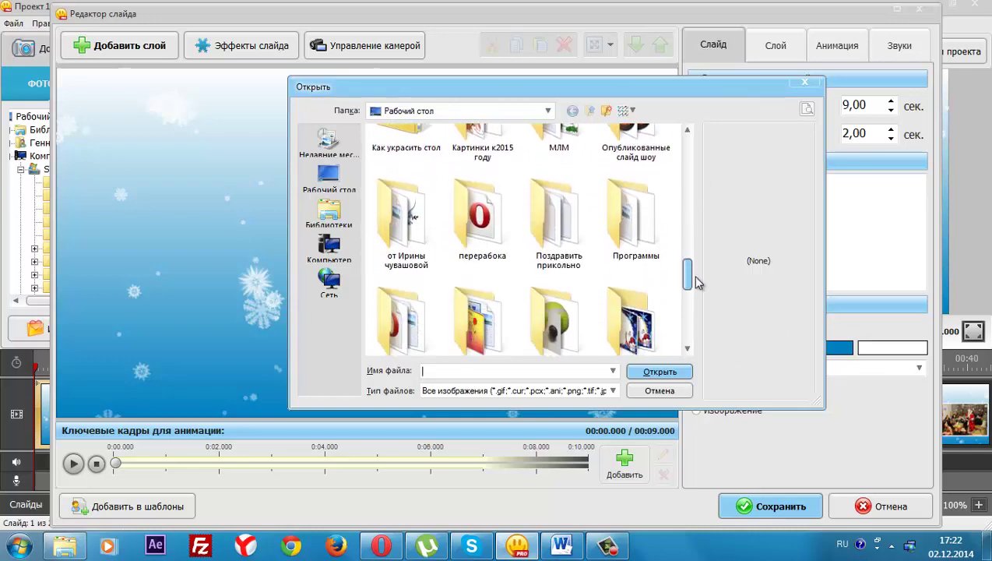
double_click(471, 285)
left_click(471, 285)
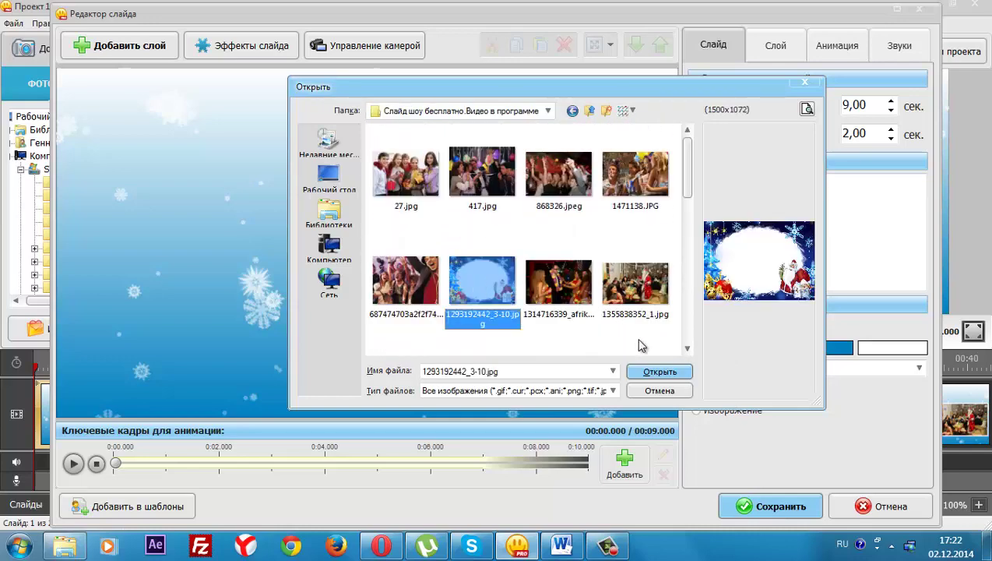
left_click(659, 371)
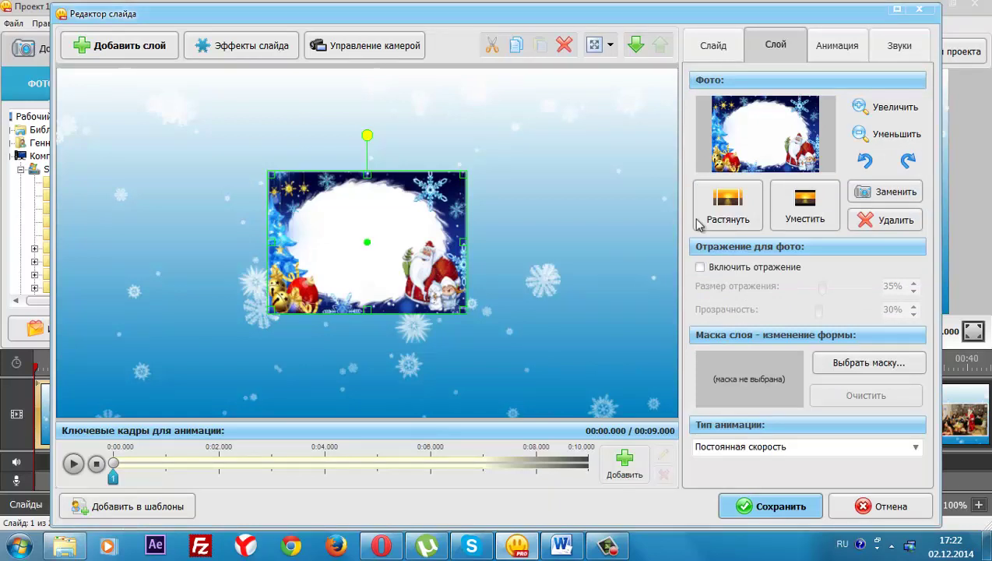
left_click(789, 204)
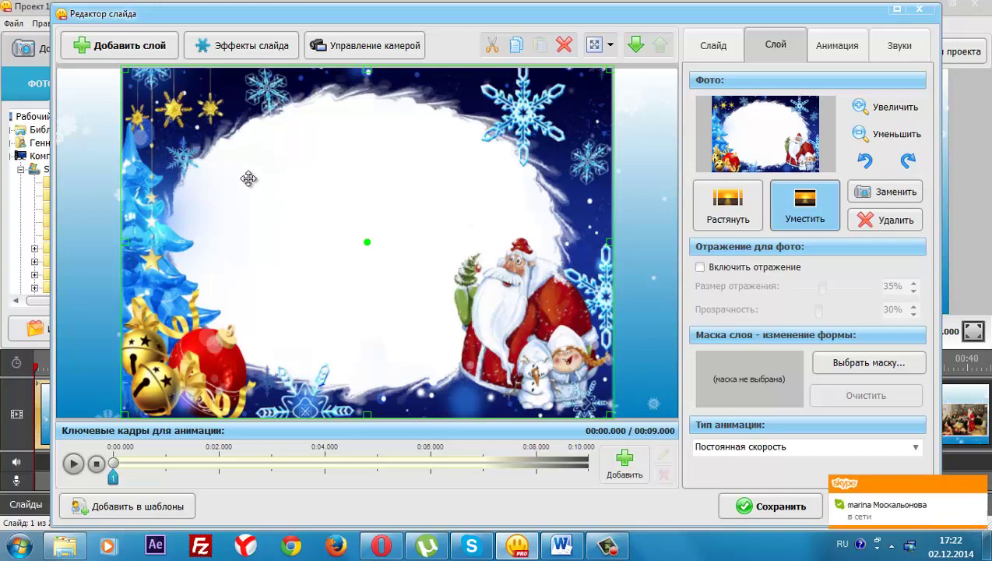
Add a 3D text layer reading "Корпоративная вечеринка 2015 год" on three lines
left_click(99, 48)
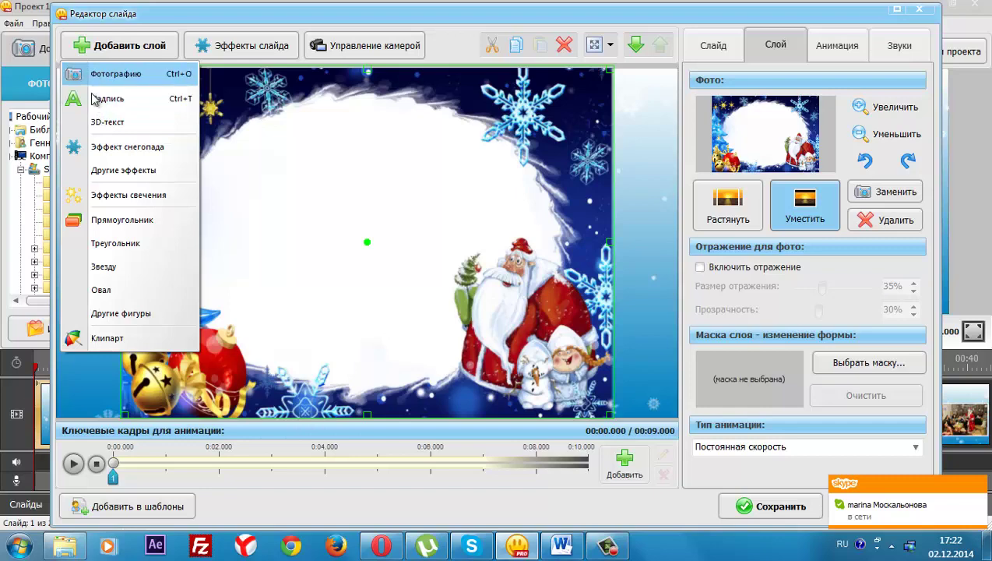
left_click(100, 127)
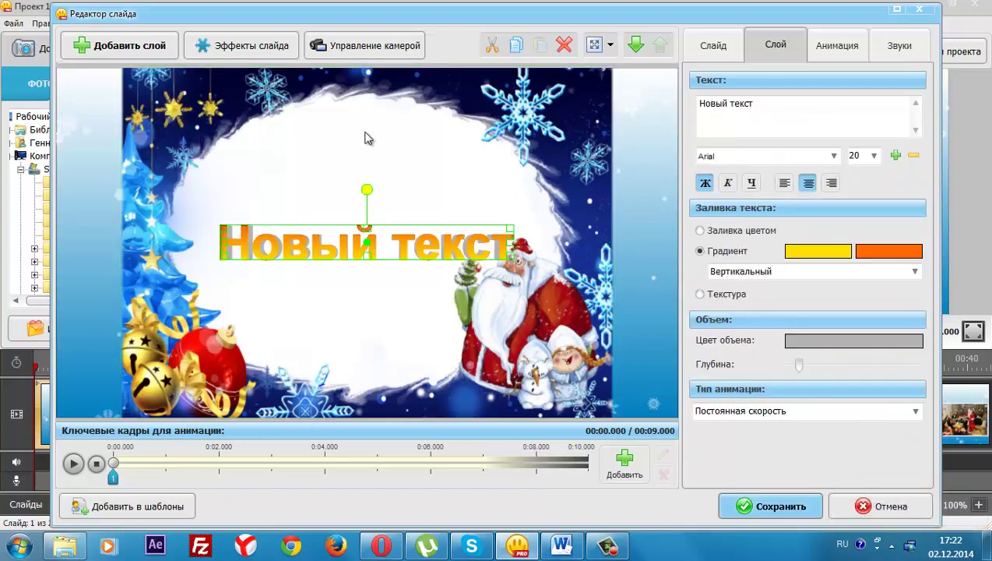
left_click_drag(765, 105, 690, 116)
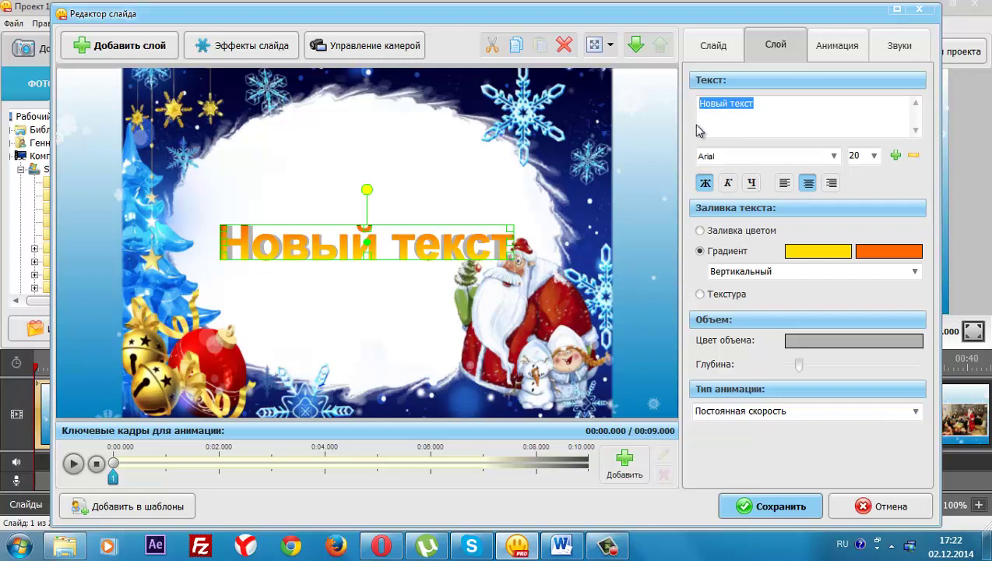
type("К")
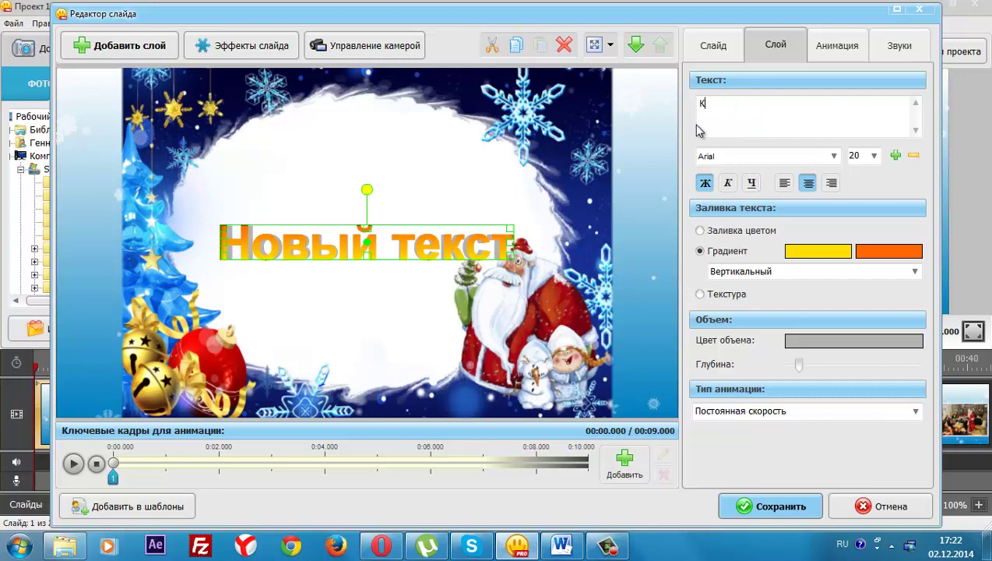
type("орпор")
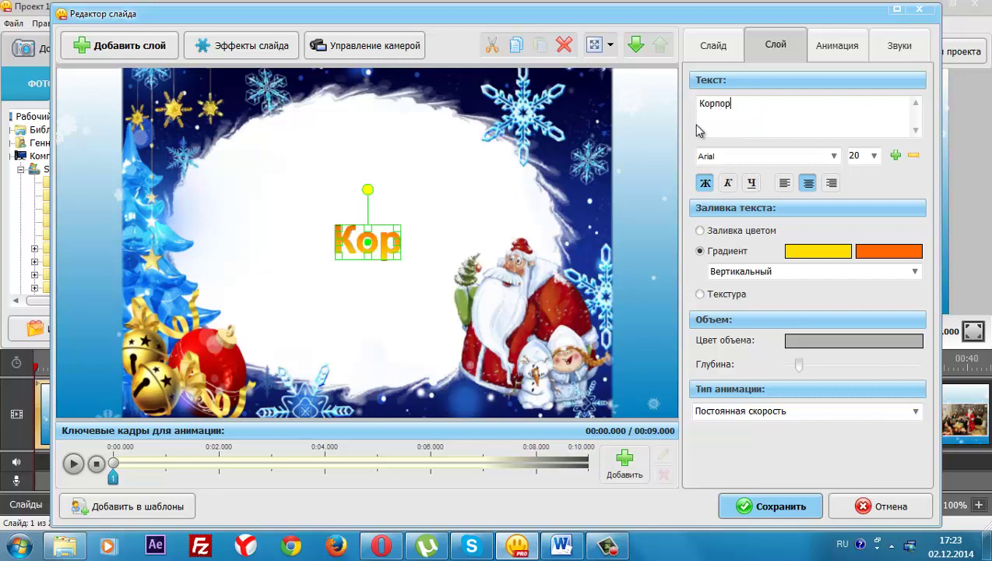
type("ативная вечеринка")
key("Return")
type("2015 год")
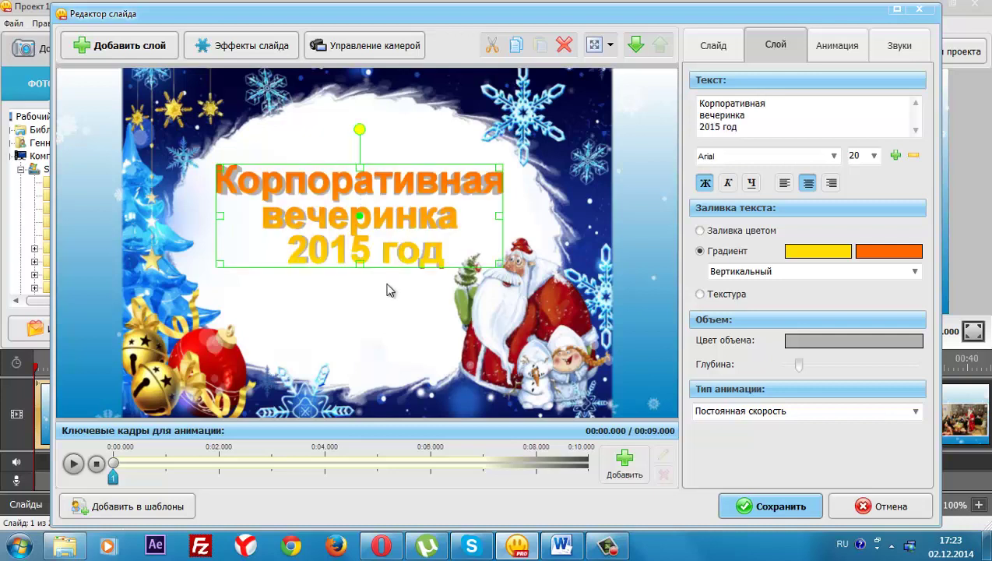
Enlarge the 3D title to about font size 29 and move it slightly down inside the white area of the frame
left_click_drag(360, 260, 360, 285)
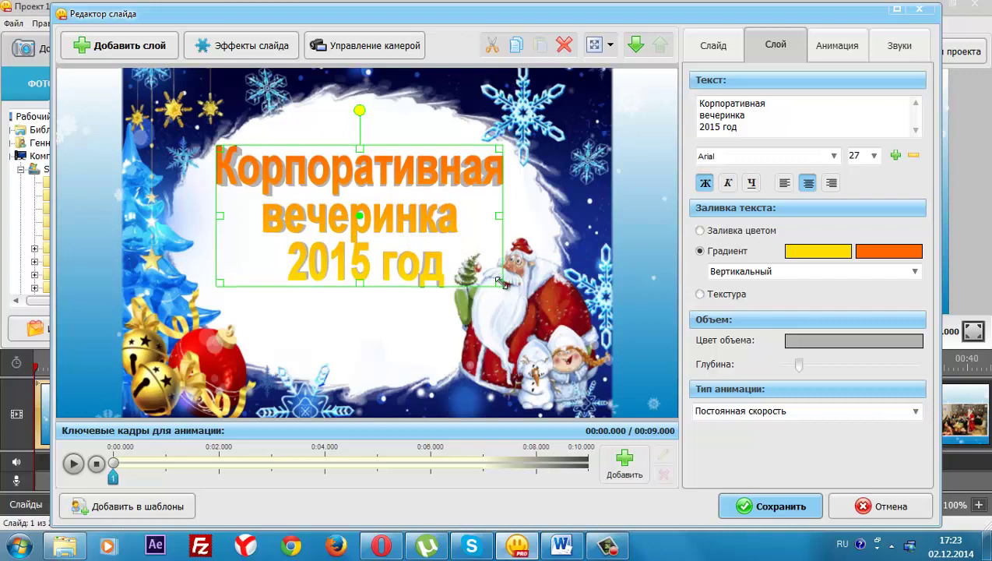
left_click_drag(499, 280, 512, 287)
left_click_drag(372, 216, 367, 241)
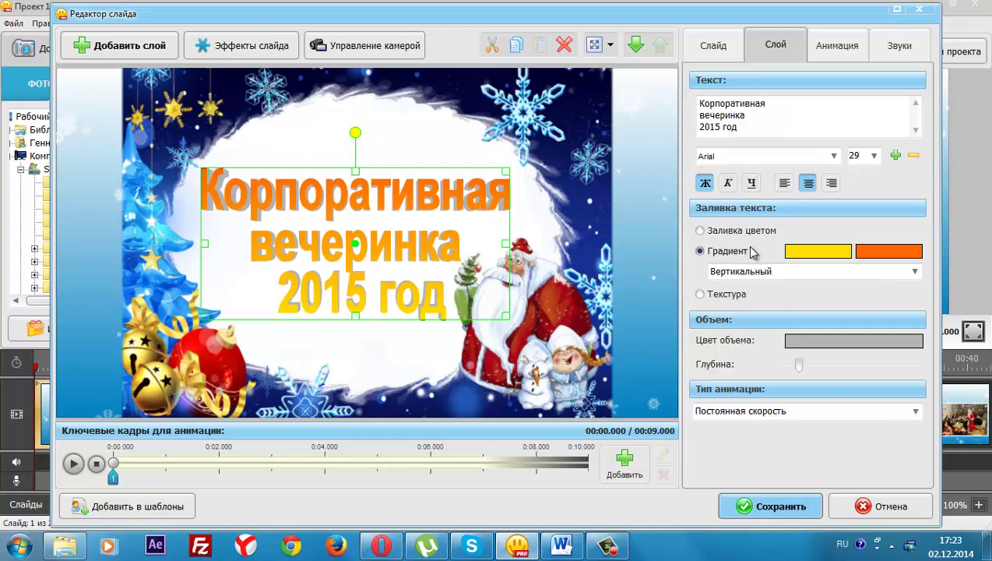
Change the yellow colour of the title's vertical gradient to violet (RGB 128, 0, 255) and save the slide
left_click(819, 252)
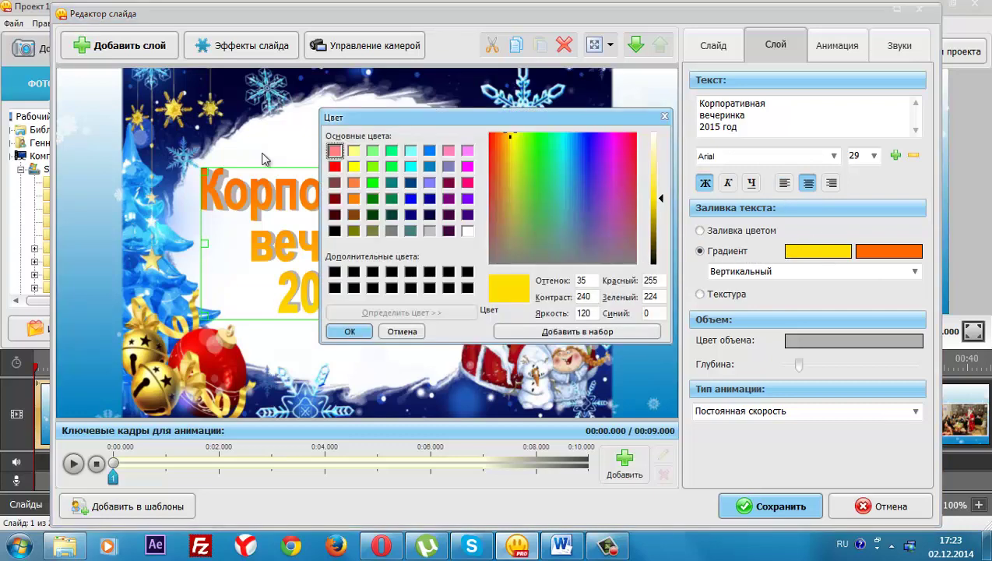
left_click(467, 199)
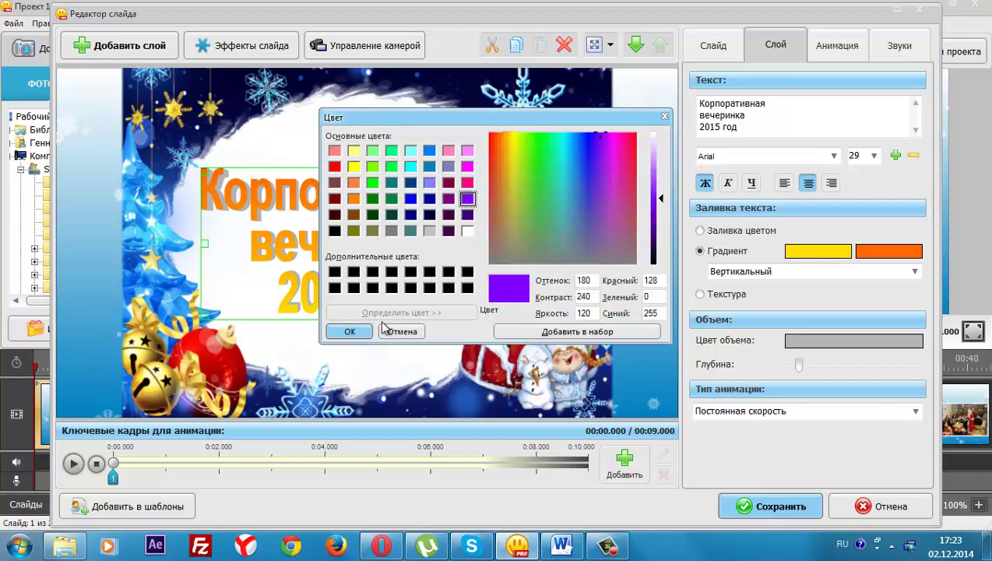
left_click(350, 332)
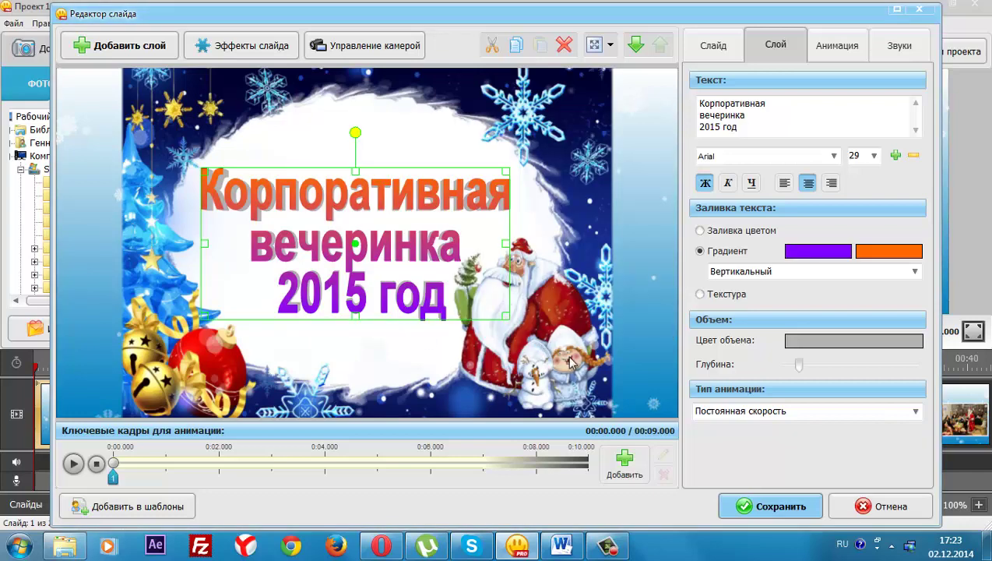
left_click(780, 506)
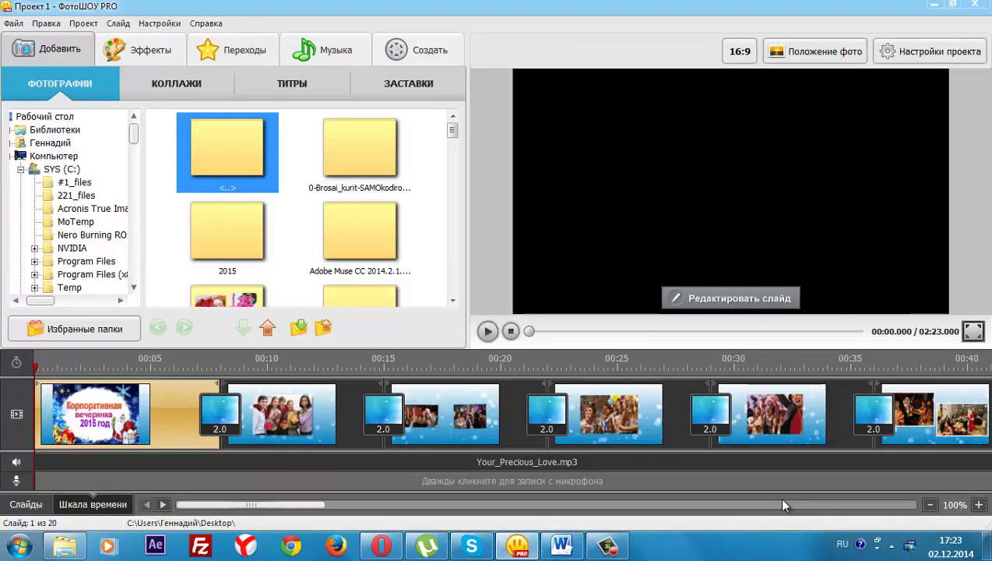
Preview the slideshow from the opening title slide into the first party photo slide
left_click(488, 333)
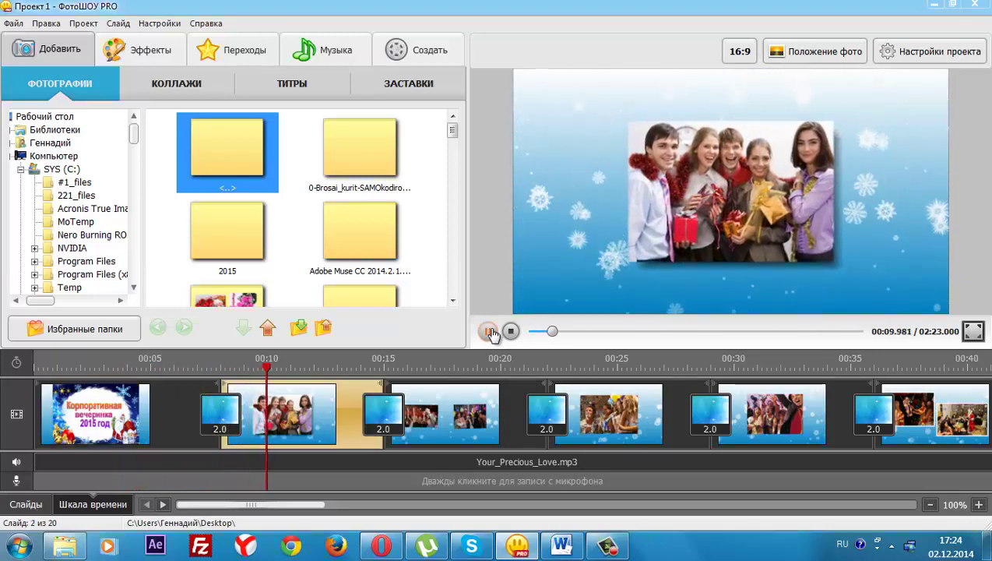
left_click(489, 332)
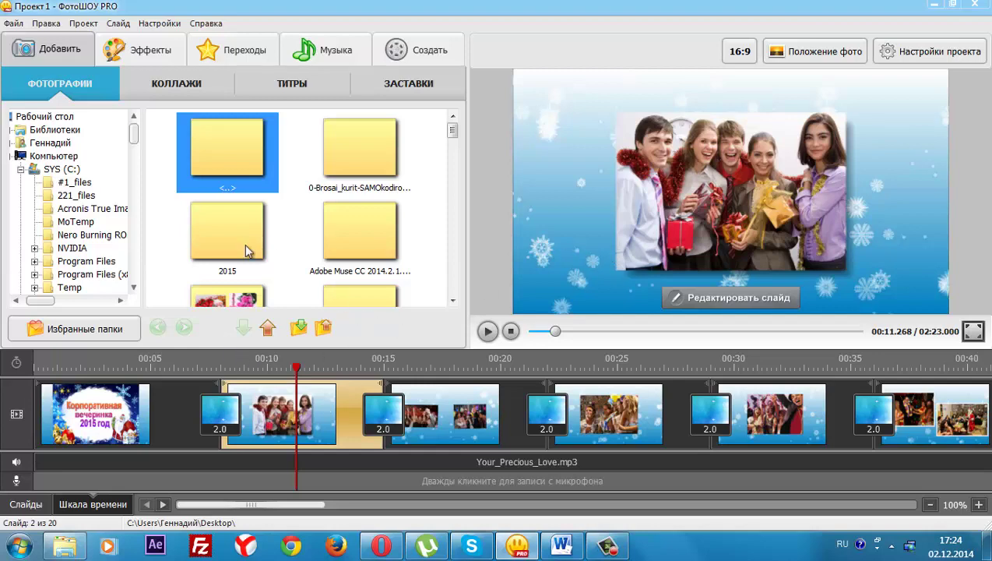
Select the transition between the title slide and the second slide and browse the gradient transitions for a replacement
left_click(217, 415)
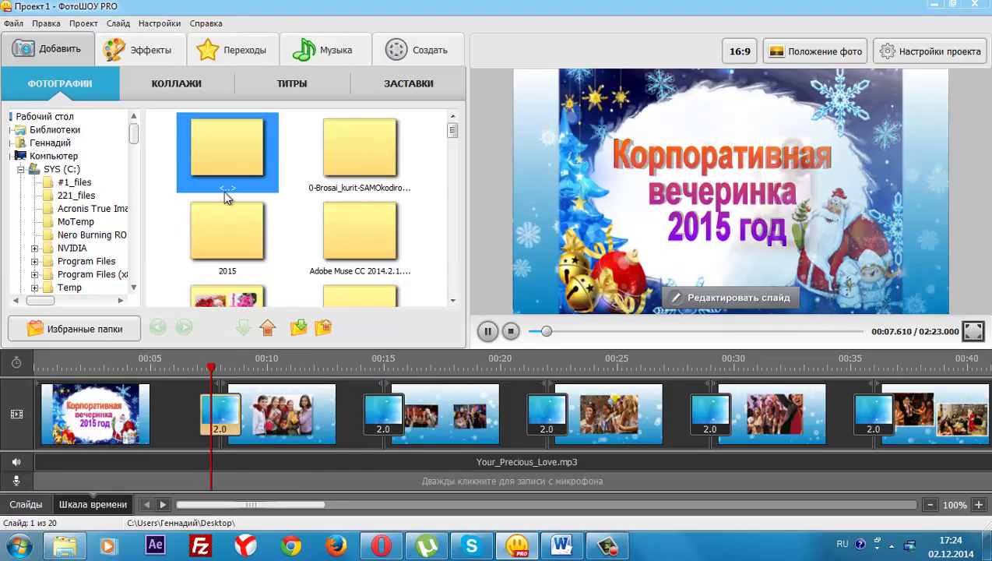
left_click(240, 52)
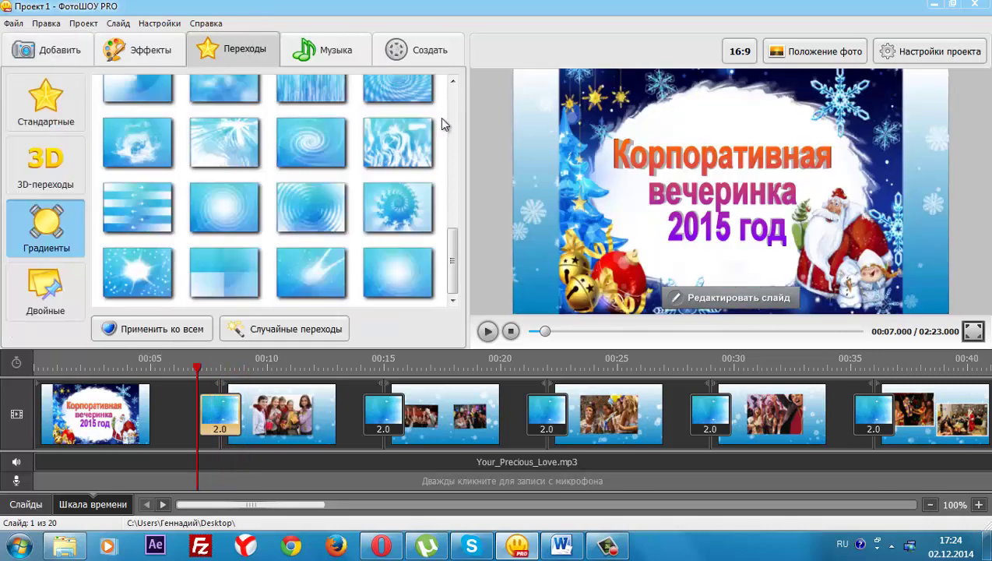
left_click_drag(452, 265, 468, 248)
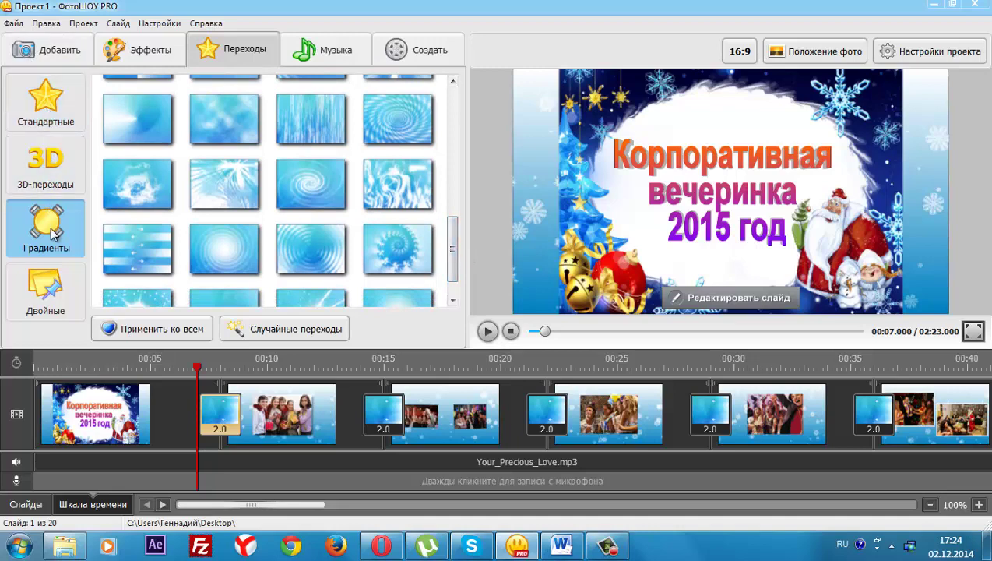